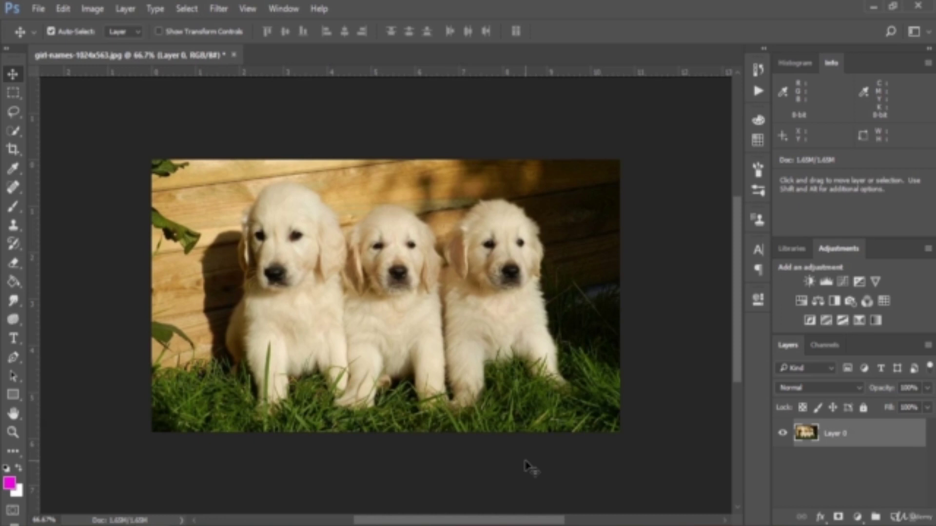
- Duplicate Layer 0, try Color Burn on the copy, then delete the duplicate
drag(885, 435, 898, 519)
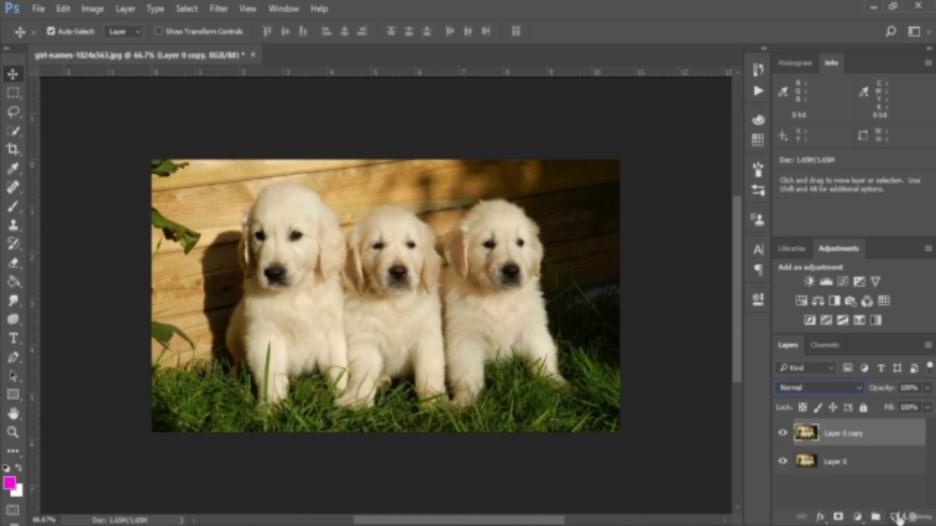
click(817, 382)
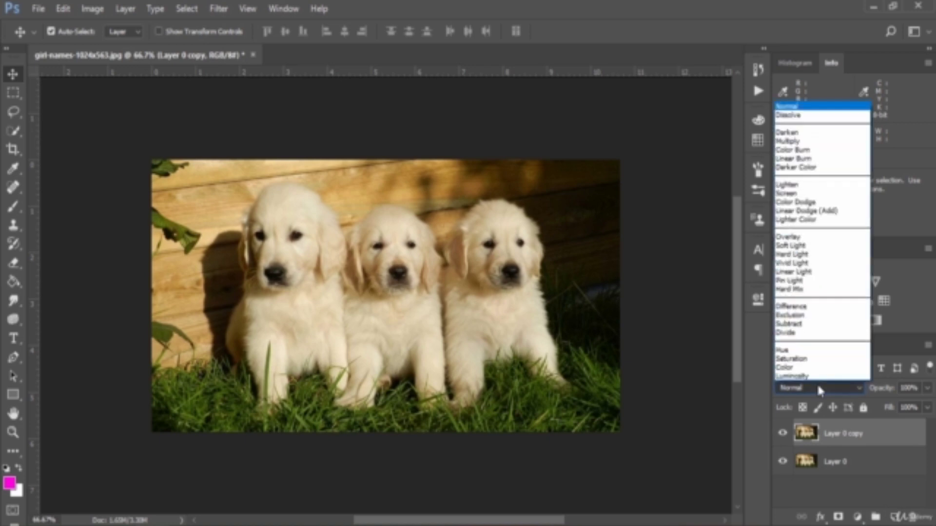
click(811, 145)
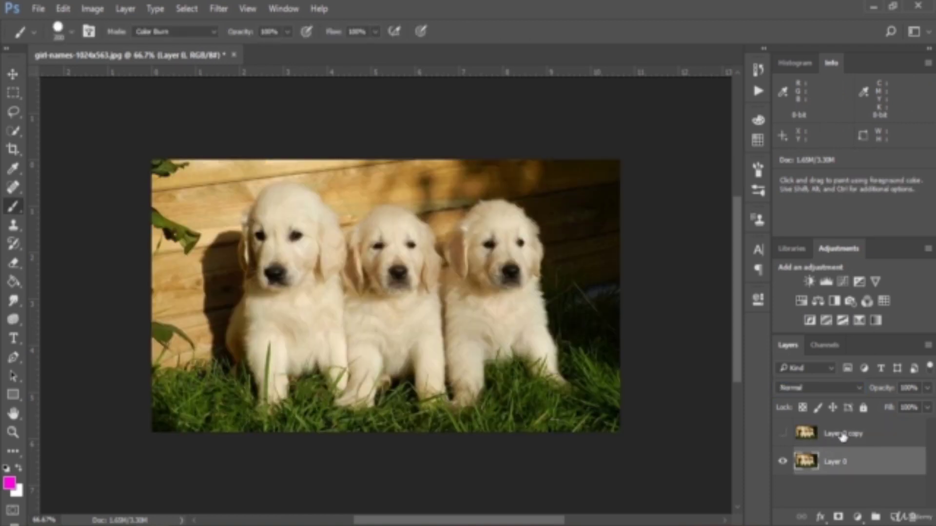
mouse_move(856, 437)
mouse_down()
mouse_move(899, 432)
mouse_move(906, 517)
mouse_up()
- Add a magenta Solid Color fill layer above the puppy photo
click(858, 518)
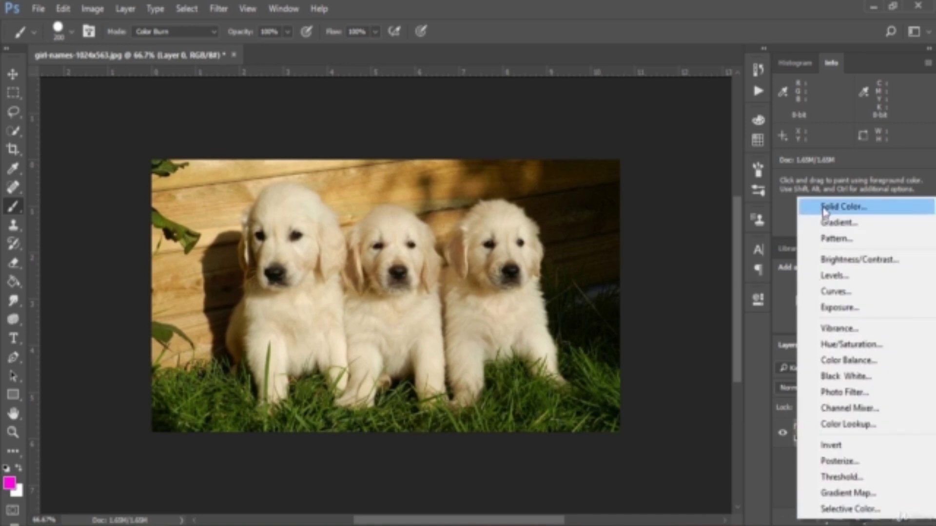
click(829, 206)
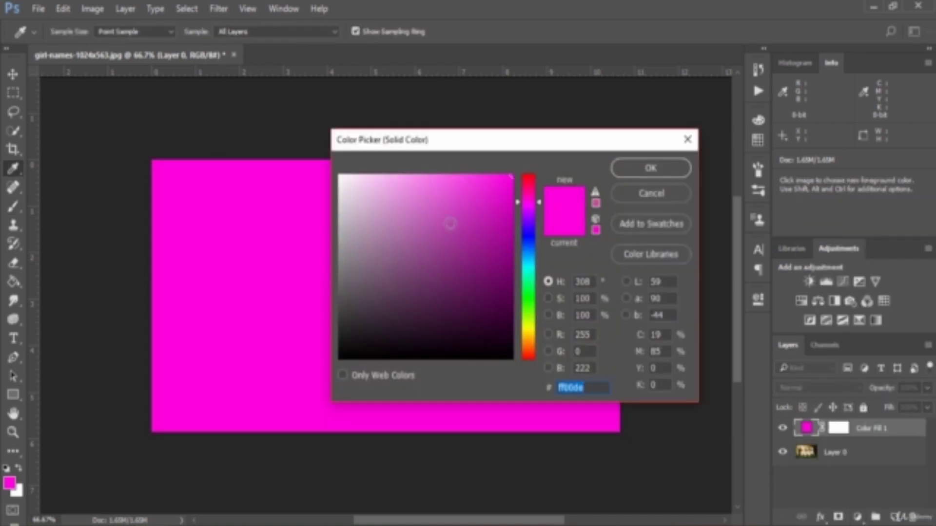
click(651, 169)
key(b)
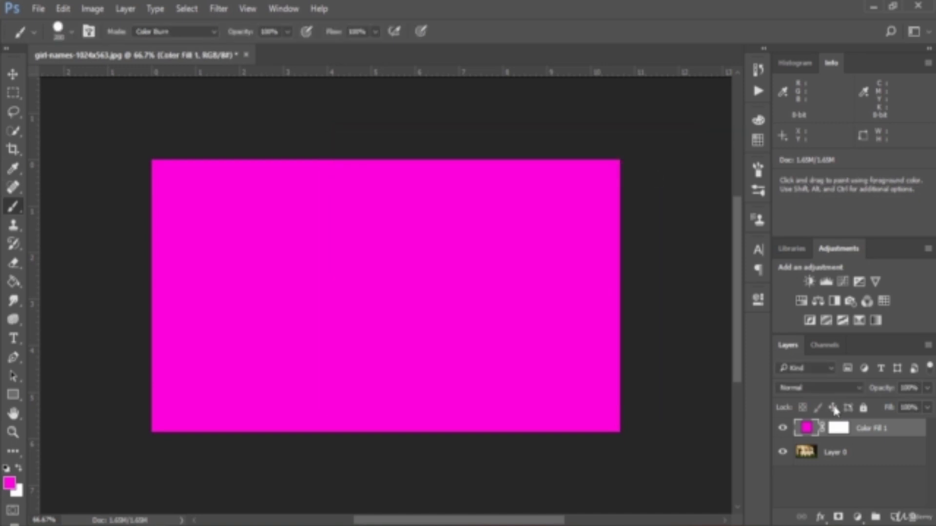
- Blend Color Fill 1 with Color Burn and lower its fill to 18%
click(826, 387)
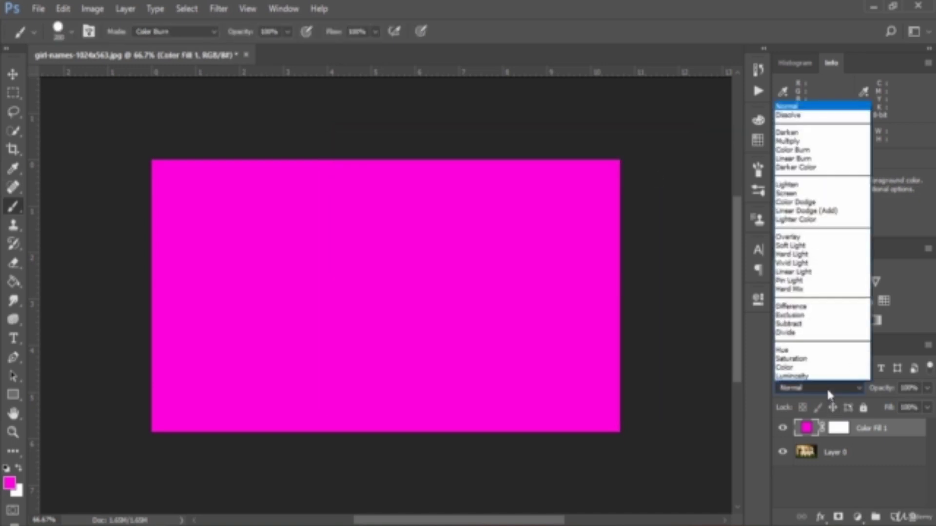
click(800, 151)
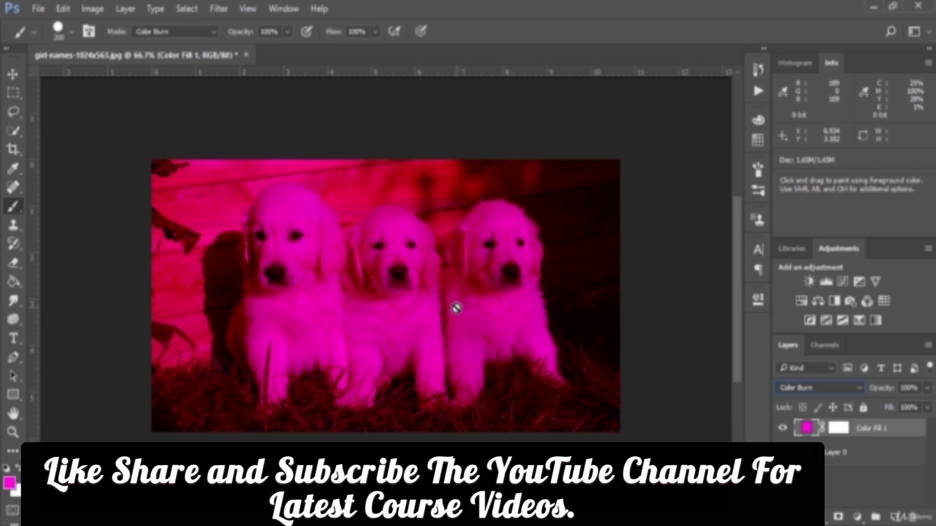
click(927, 408)
drag(904, 426, 876, 429)
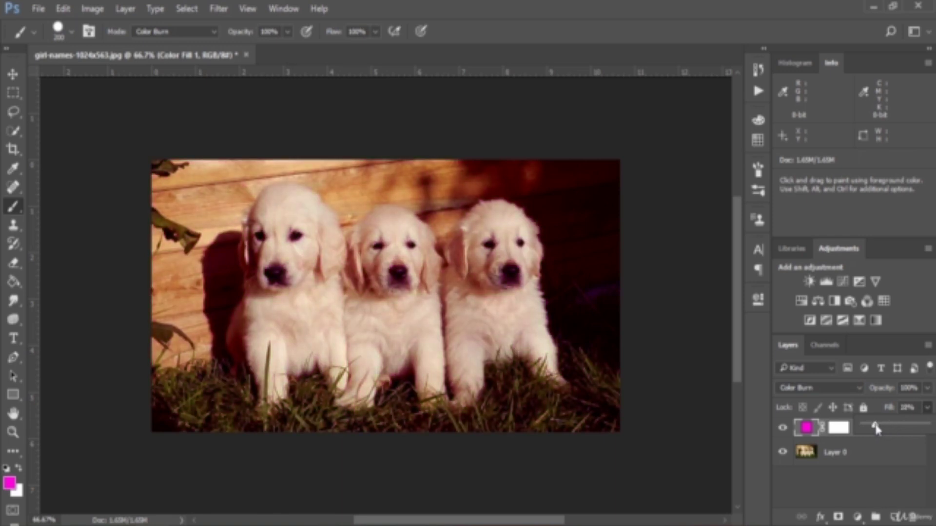
click(859, 484)
click(908, 431)
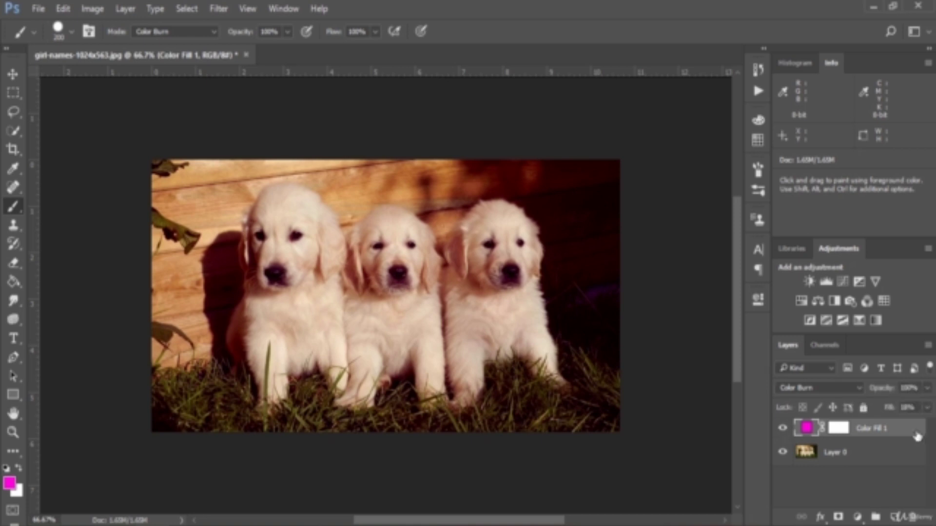
right_click(783, 433)
- Drag Color Fill 1's Underlying Layer white Blend If slider left in Blending Options
click(803, 86)
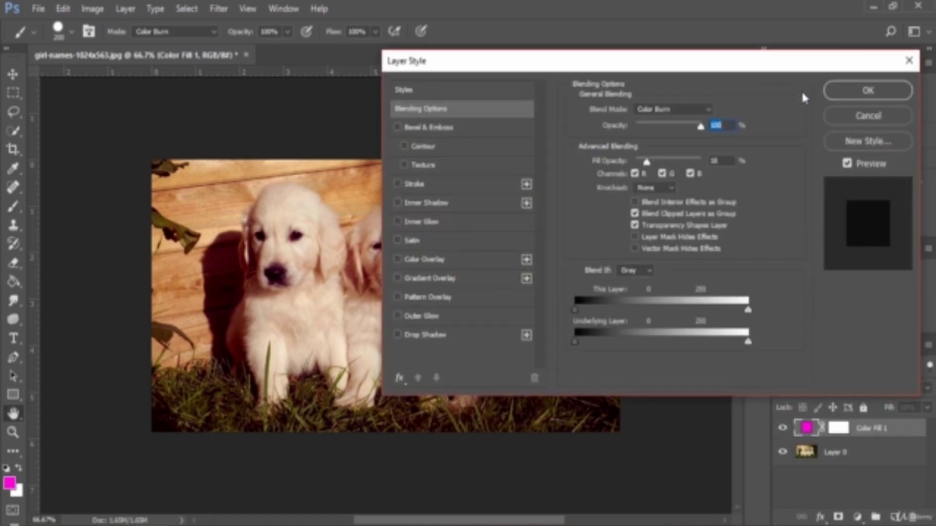
drag(550, 69, 694, 98)
drag(895, 378, 862, 392)
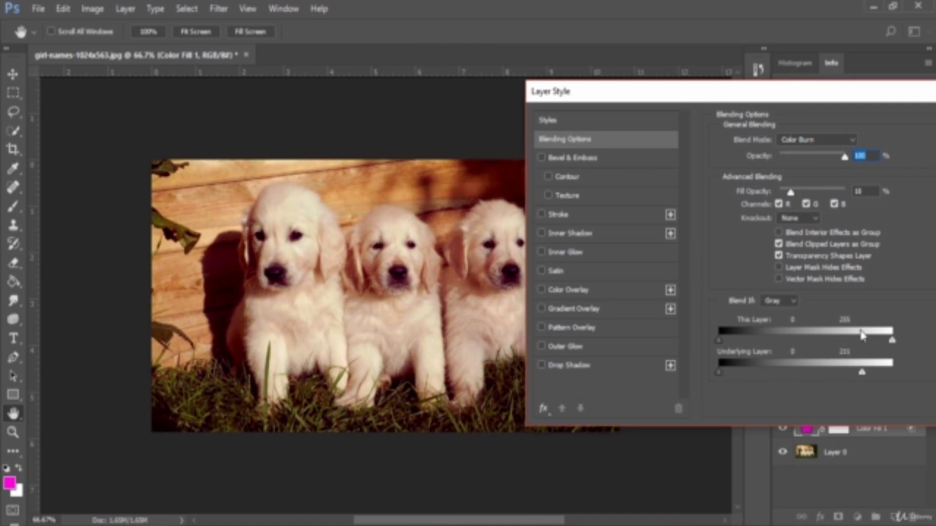
drag(866, 91, 796, 95)
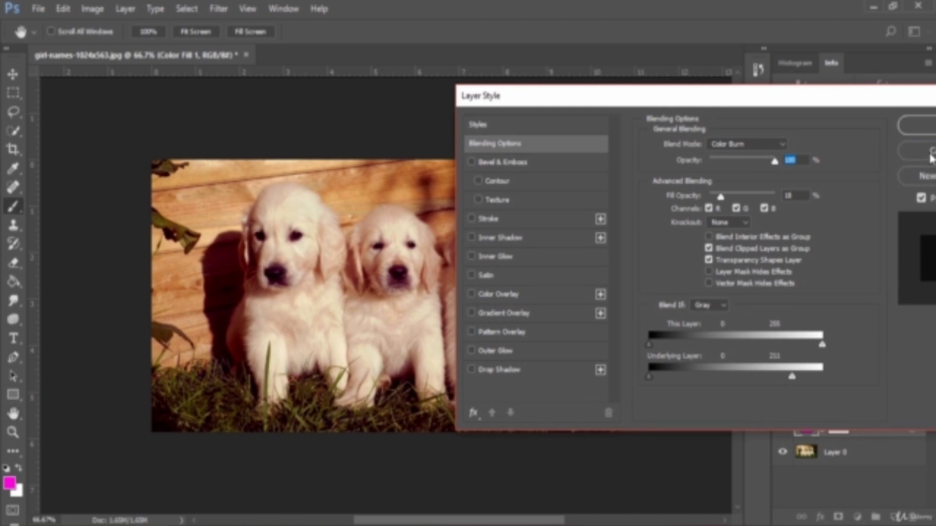
click(929, 155)
click(851, 393)
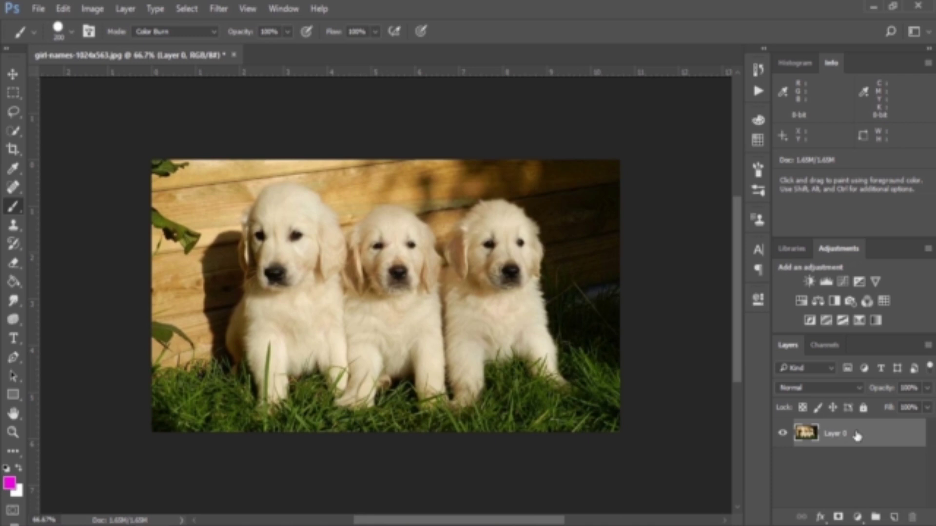
- Duplicate Layer 0, compare Linear Burn and Color Burn on the copy, then delete it
drag(857, 435, 895, 509)
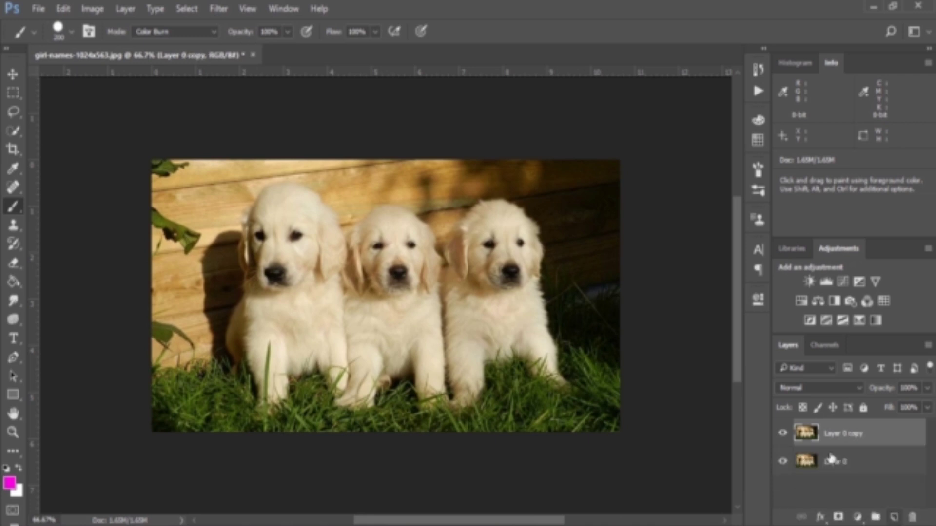
click(803, 387)
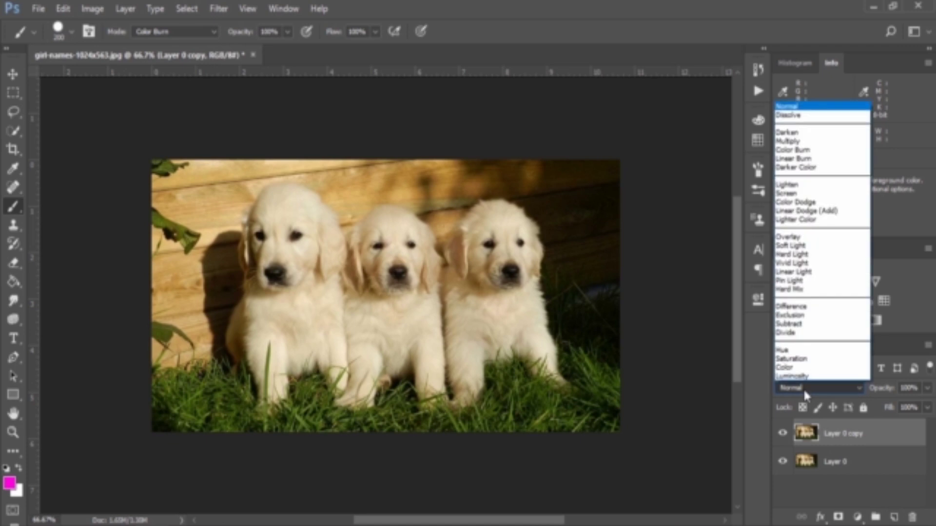
click(797, 160)
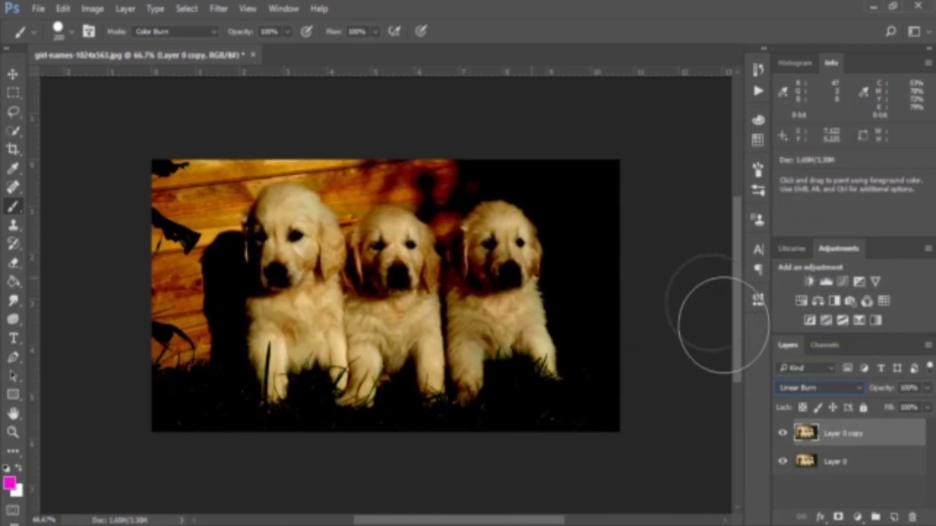
click(818, 387)
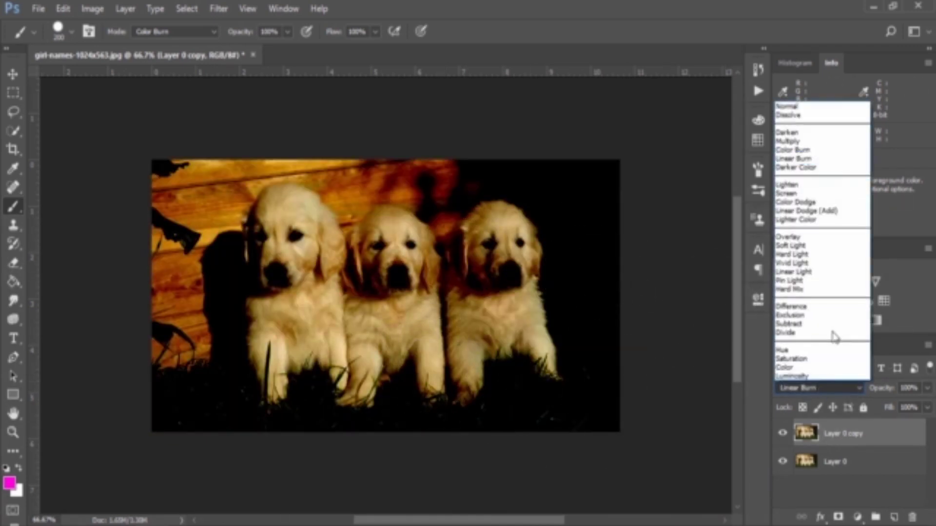
click(823, 154)
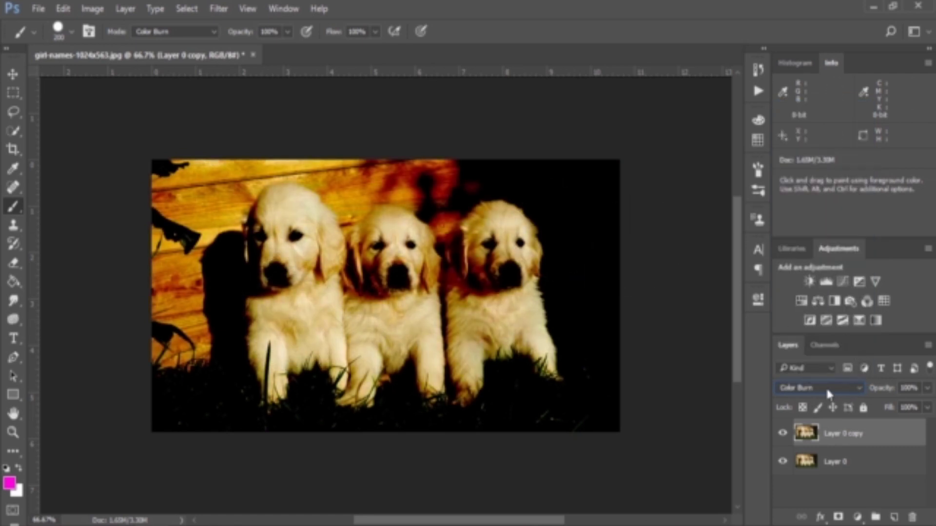
click(826, 387)
click(814, 163)
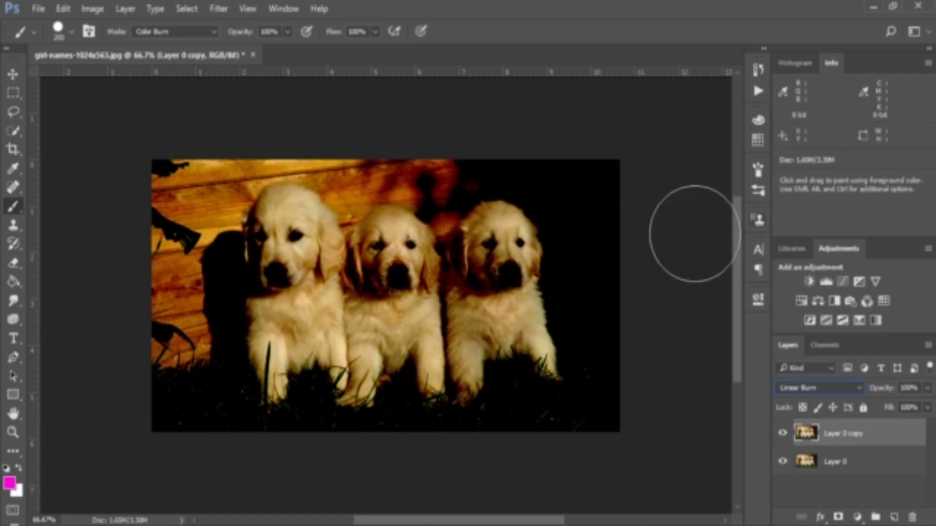
drag(881, 439, 911, 516)
click(858, 516)
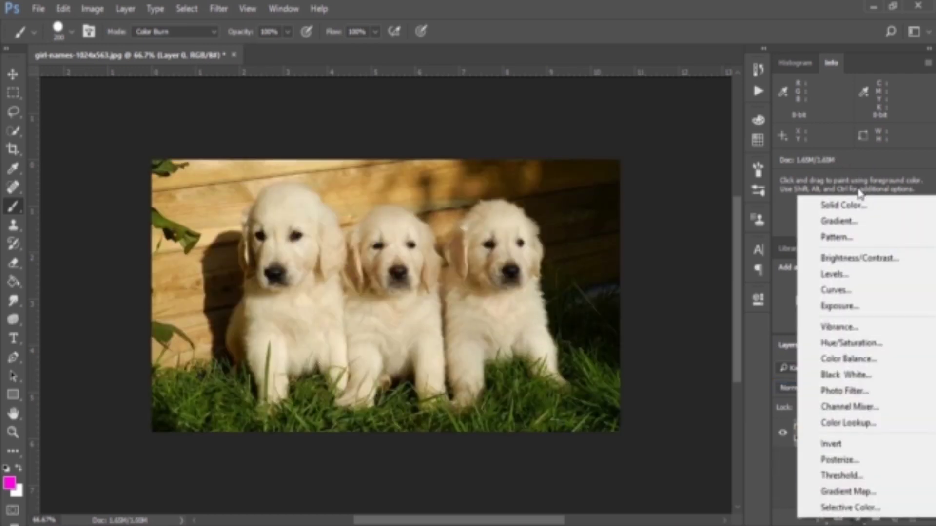
- Add a magenta Solid Color fill layer blended with Linear Burn
click(842, 205)
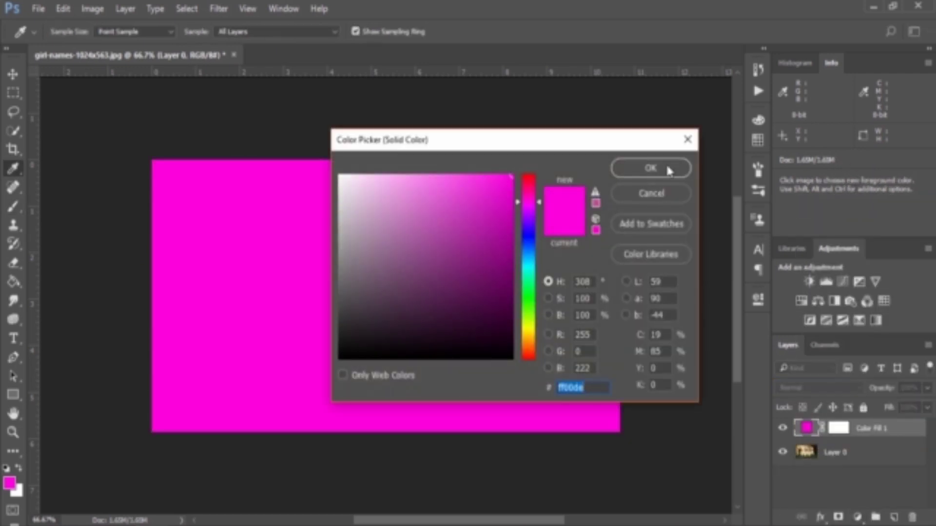
click(669, 170)
click(834, 386)
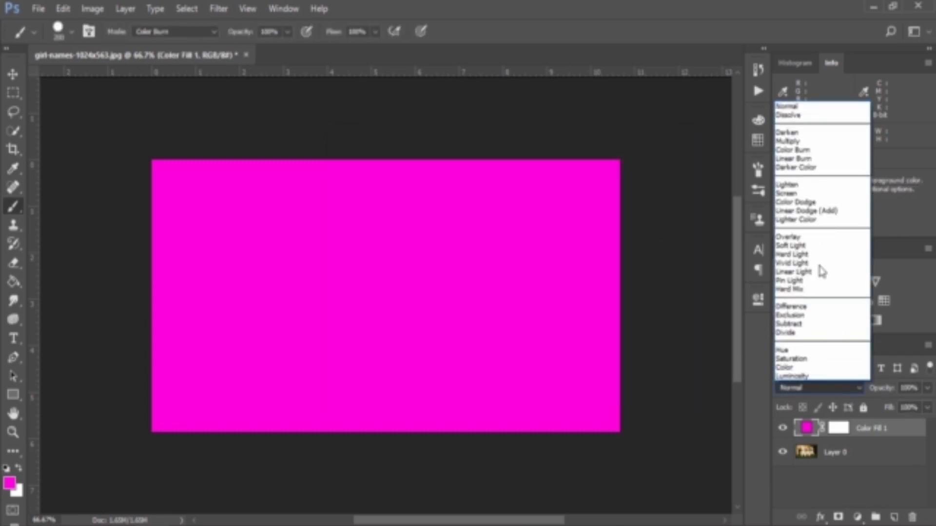
click(810, 159)
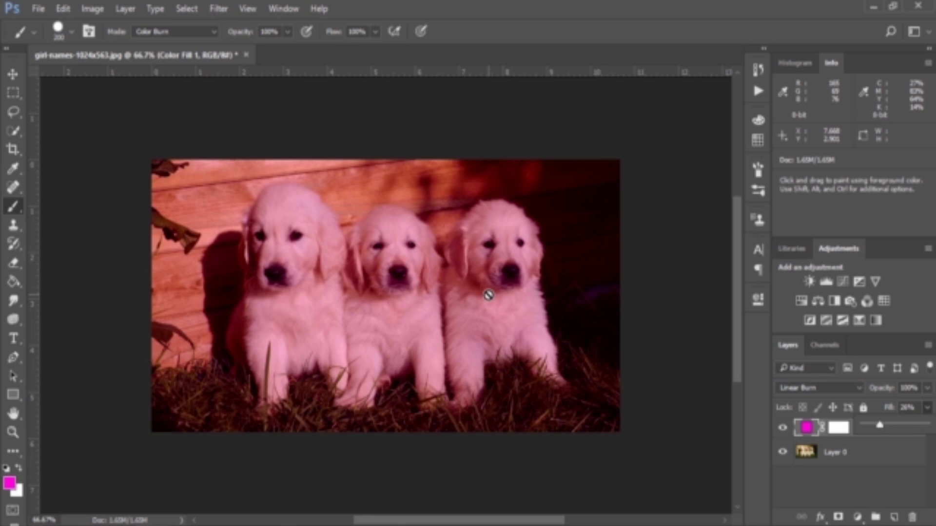
- Set the puppy photo's Layer 0 to Darker Color blending
click(858, 452)
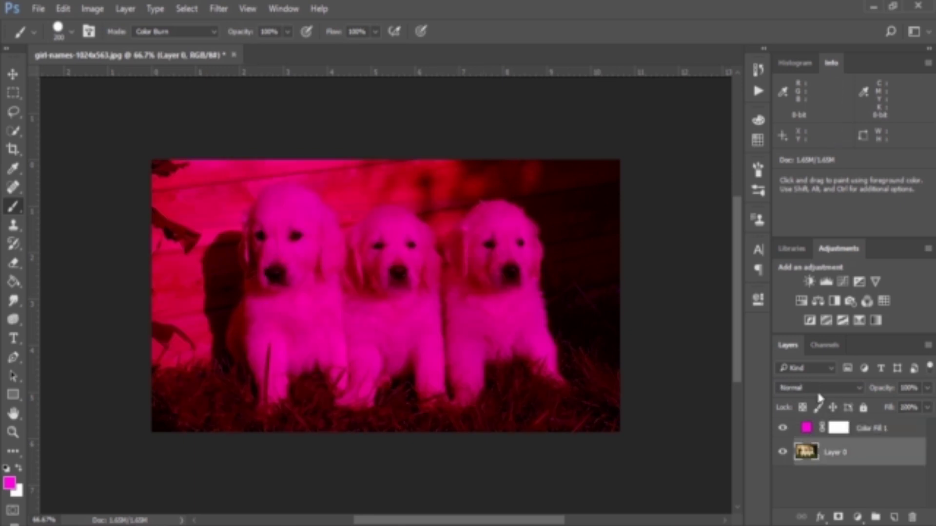
click(815, 388)
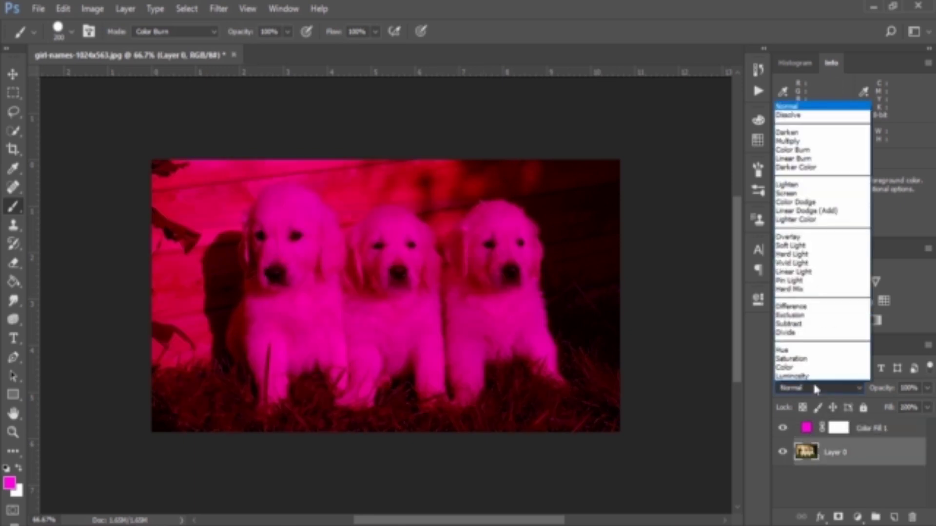
click(819, 168)
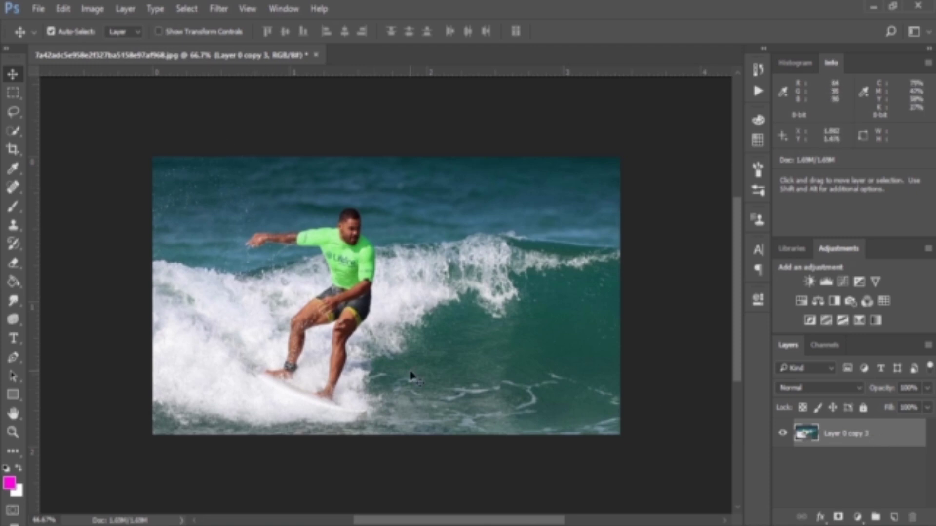
drag(891, 437, 894, 517)
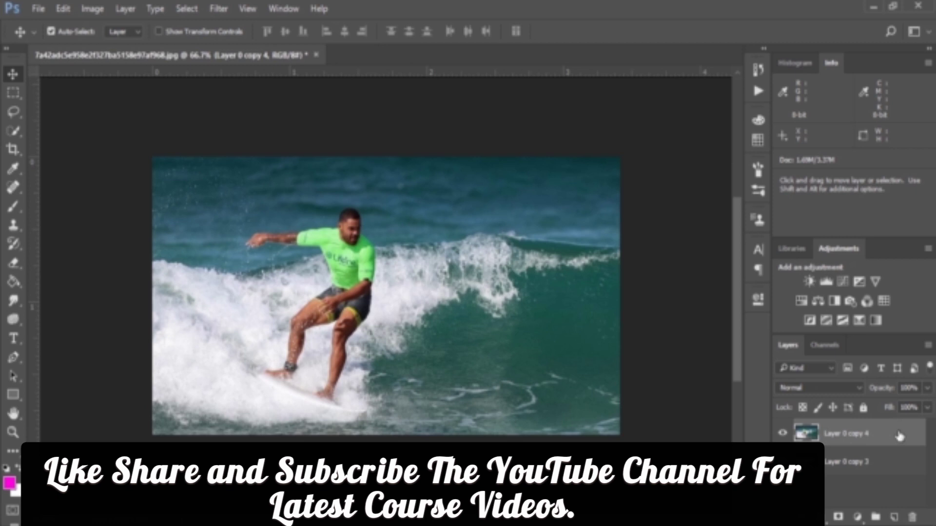
click(812, 387)
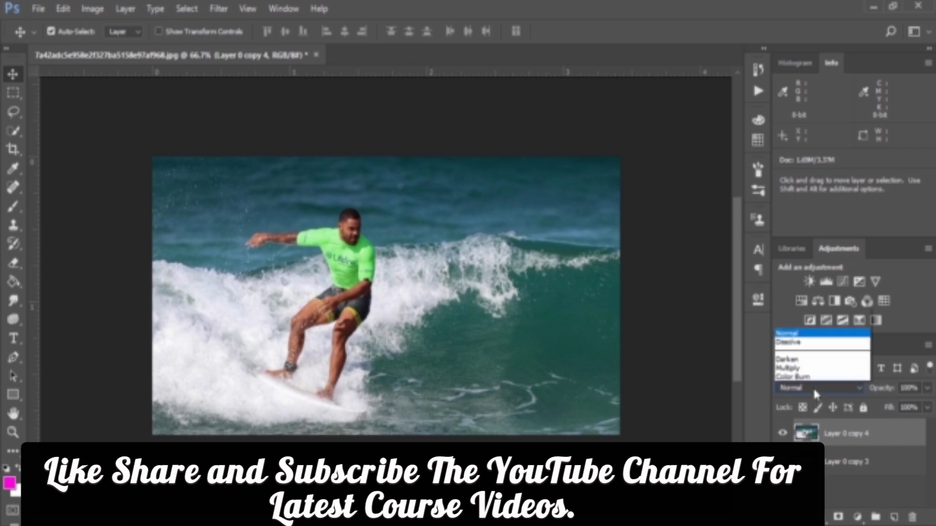
click(805, 166)
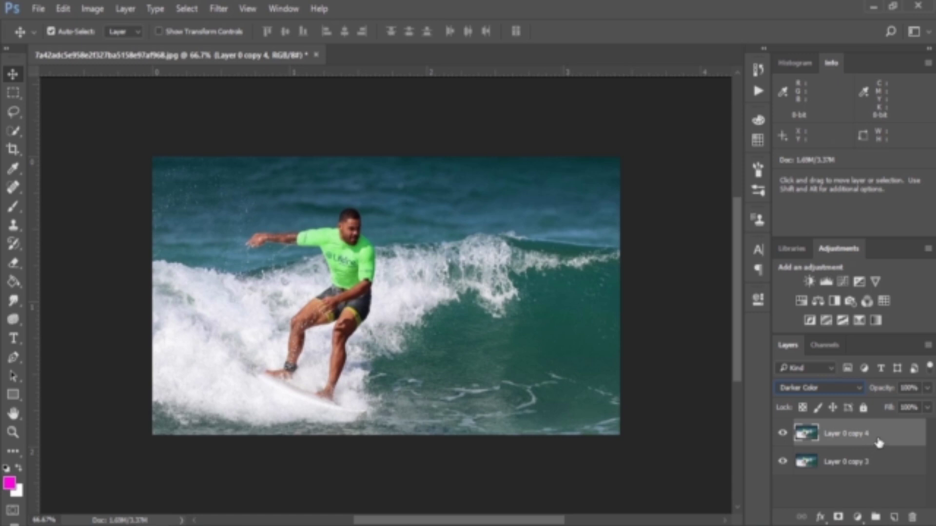
drag(884, 439, 910, 508)
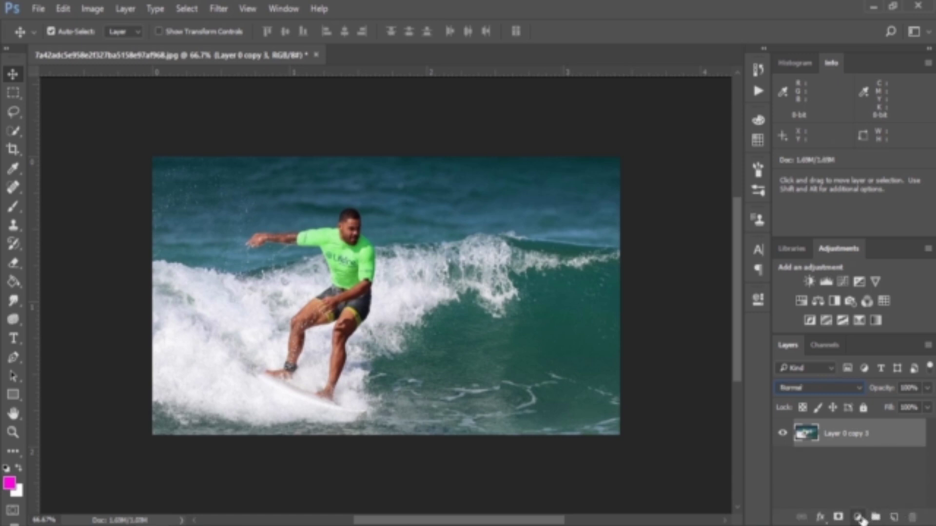
- Add a Solid Color fill layer in pure red (ff0000)
click(857, 517)
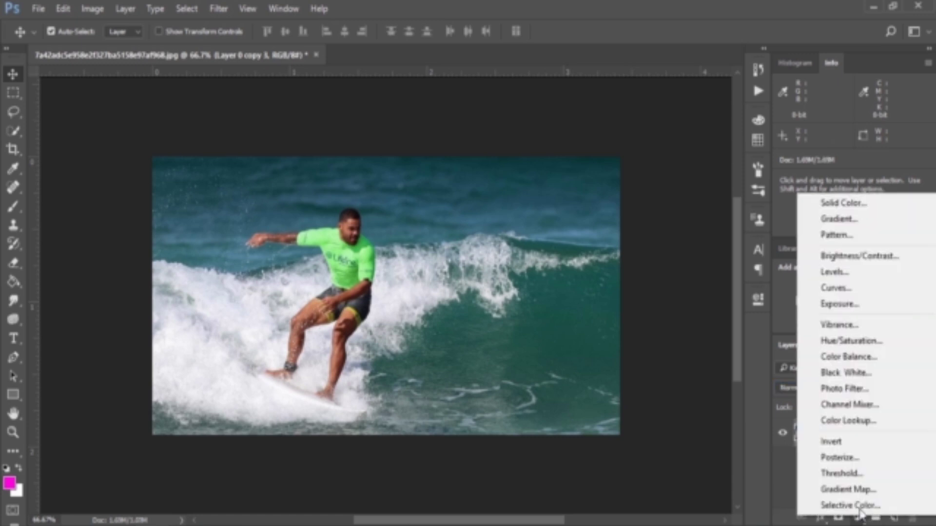
click(854, 210)
click(531, 176)
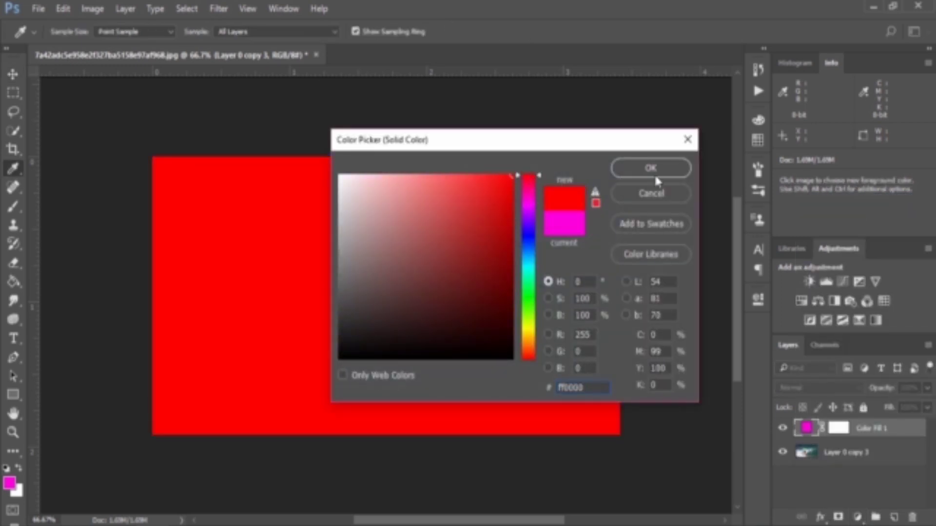
click(653, 171)
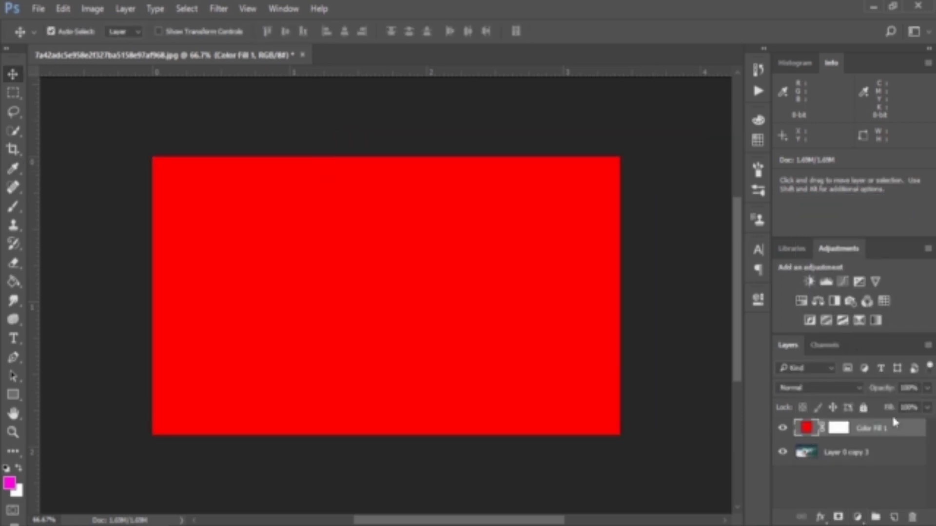
- Move Color Fill 1 below the Layer 0 copy 3 surfer layer
click(857, 457)
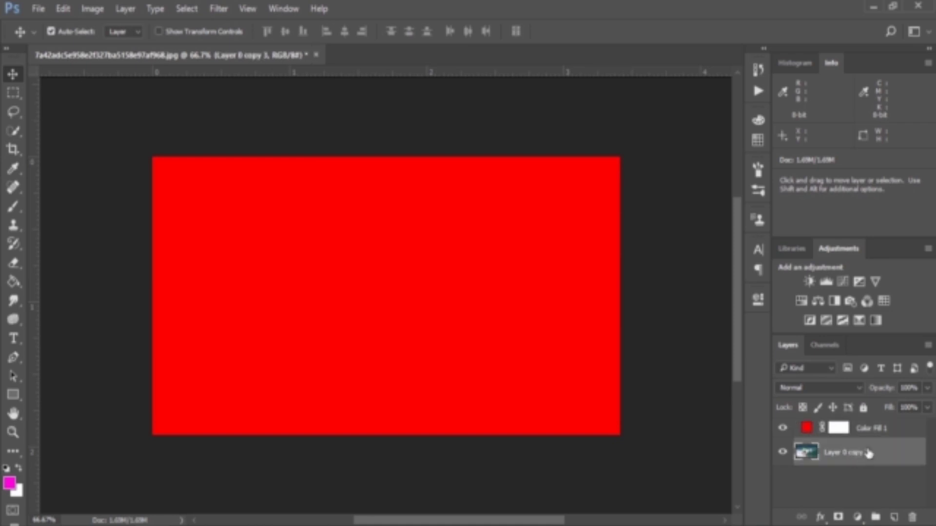
click(892, 429)
drag(896, 428, 900, 456)
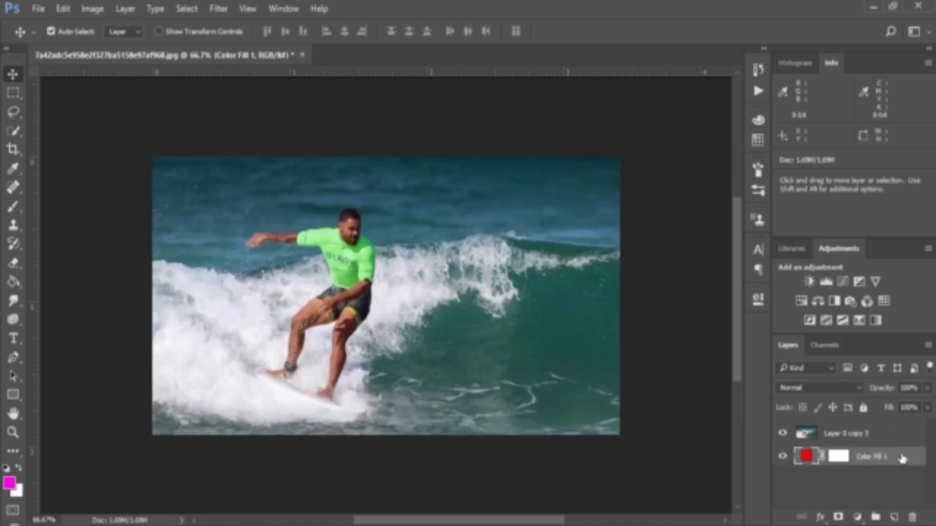
- Set the surfer layer Layer 0 copy 3 to Darker Color blending
click(862, 436)
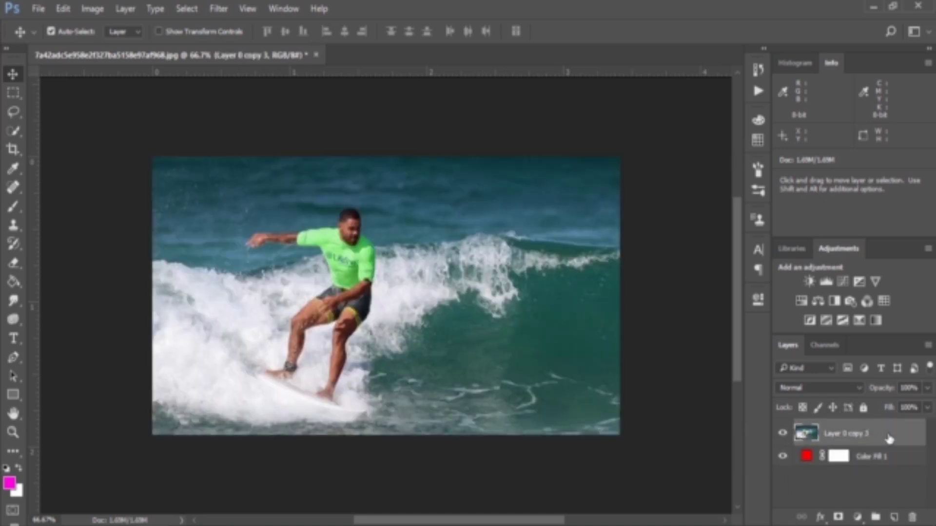
click(838, 390)
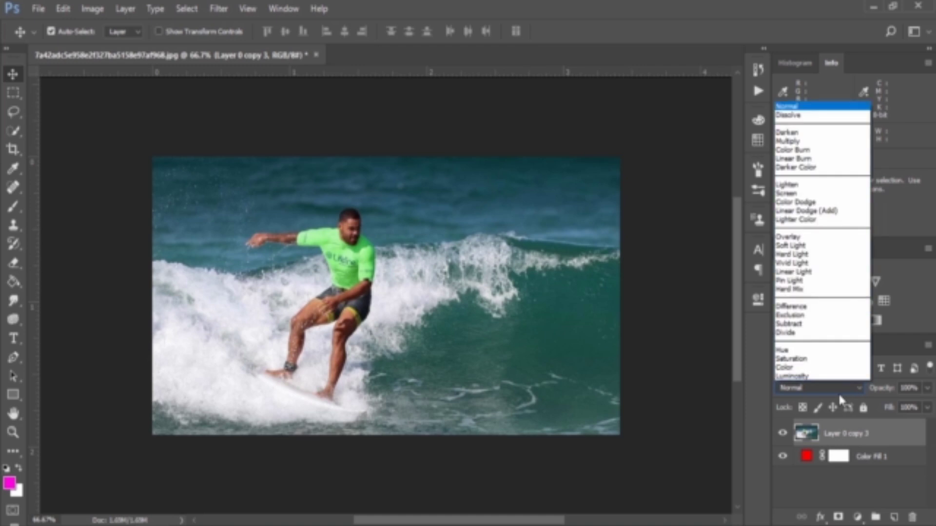
click(836, 168)
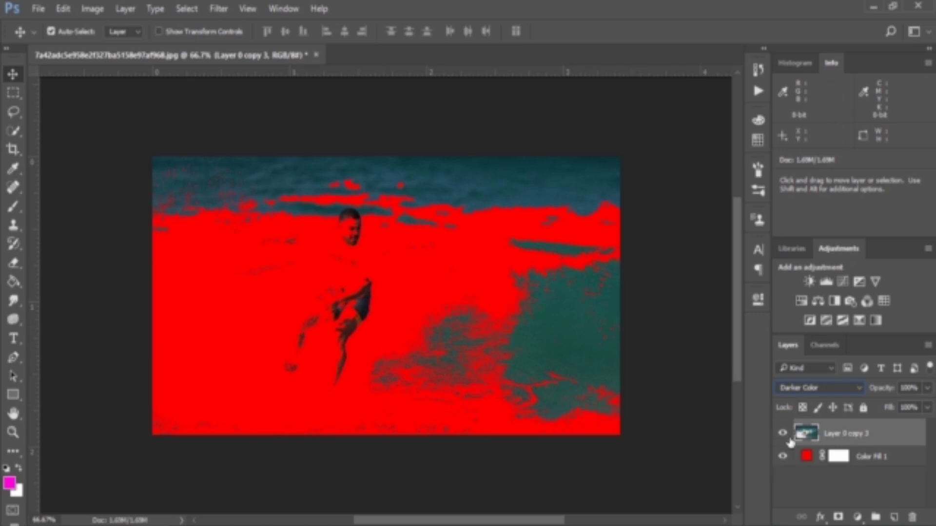
- Toggle the red fill's visibility to compare, keeping the surfer layer at 100% opacity
click(783, 456)
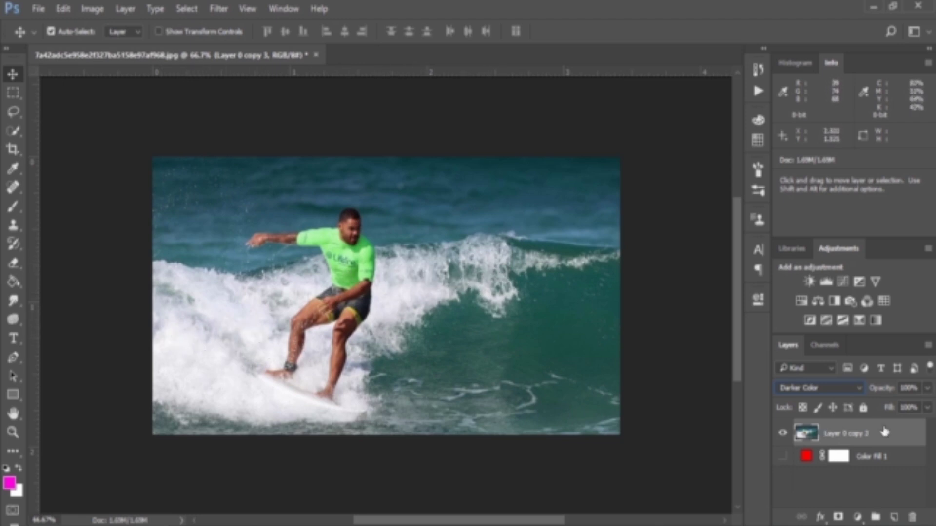
click(782, 457)
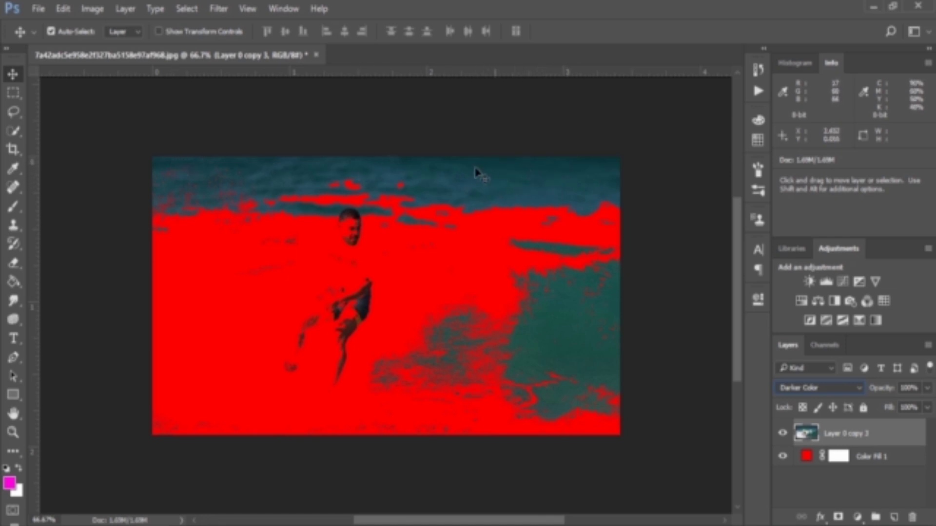
click(927, 388)
mouse_move(929, 408)
mouse_down()
mouse_move(889, 409)
mouse_move(929, 408)
mouse_up()
- Lower the surfer layer's Underlying Layer white Blend If point below 255 in Blending Options
right_click(897, 440)
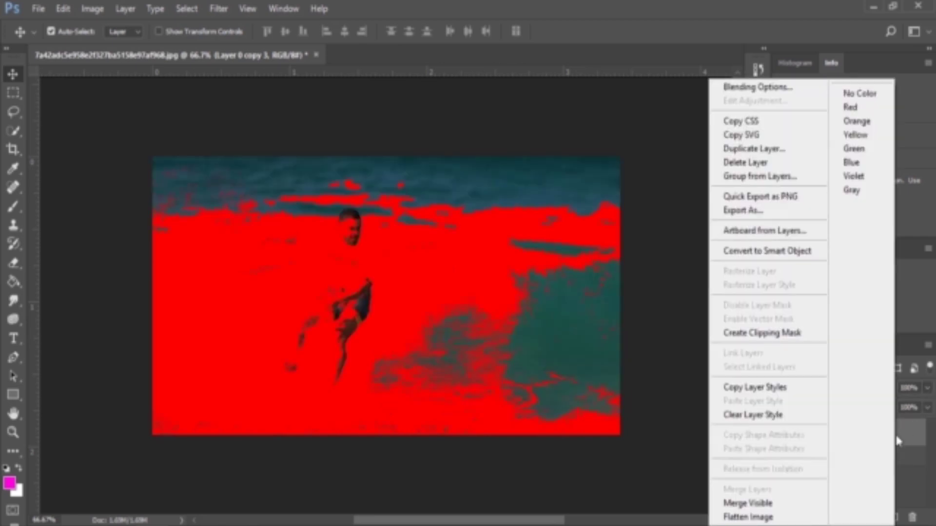
click(753, 88)
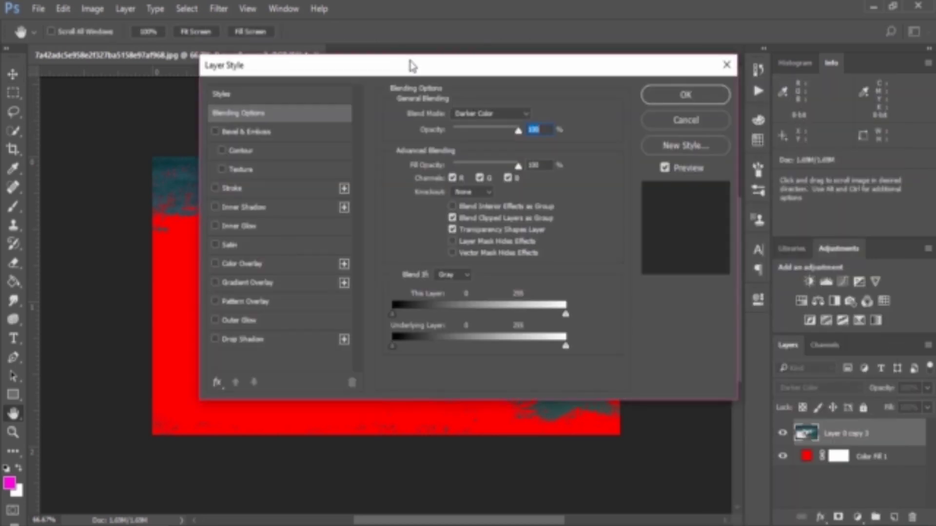
drag(292, 65, 594, 78)
drag(868, 361, 799, 358)
drag(744, 79, 557, 79)
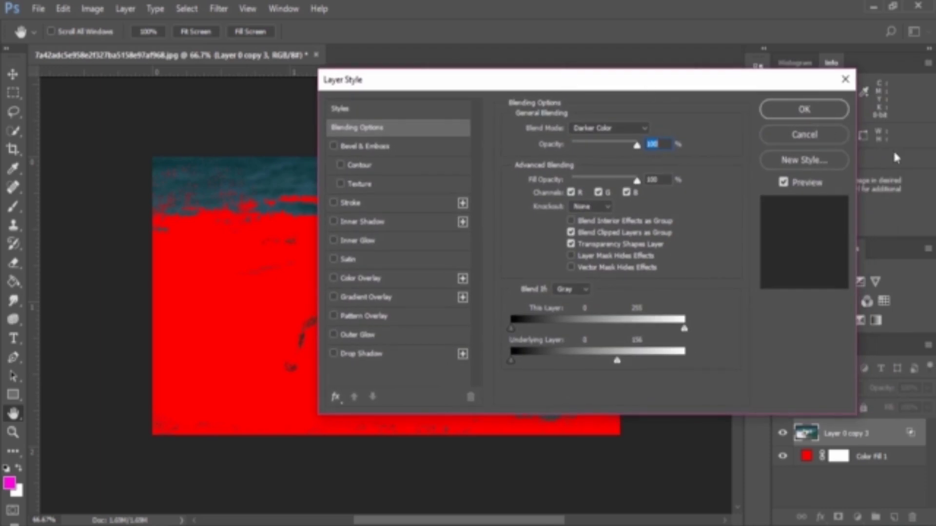
click(774, 108)
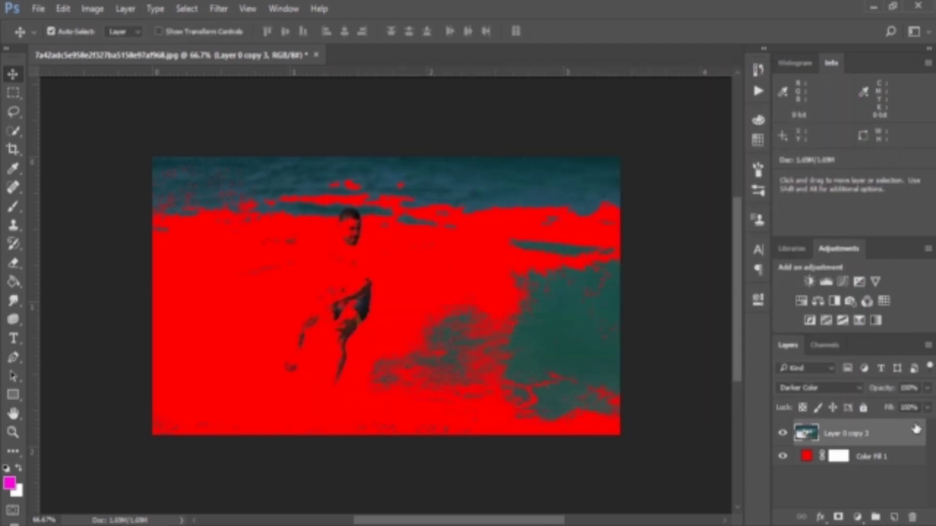
- Review the blend mode list, keeping the surfer layer on Darker Color
click(822, 387)
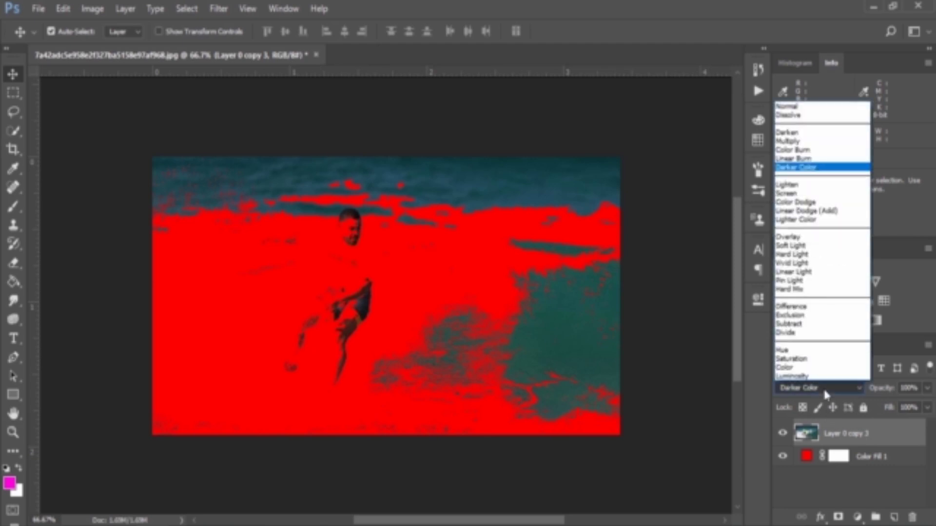
click(825, 168)
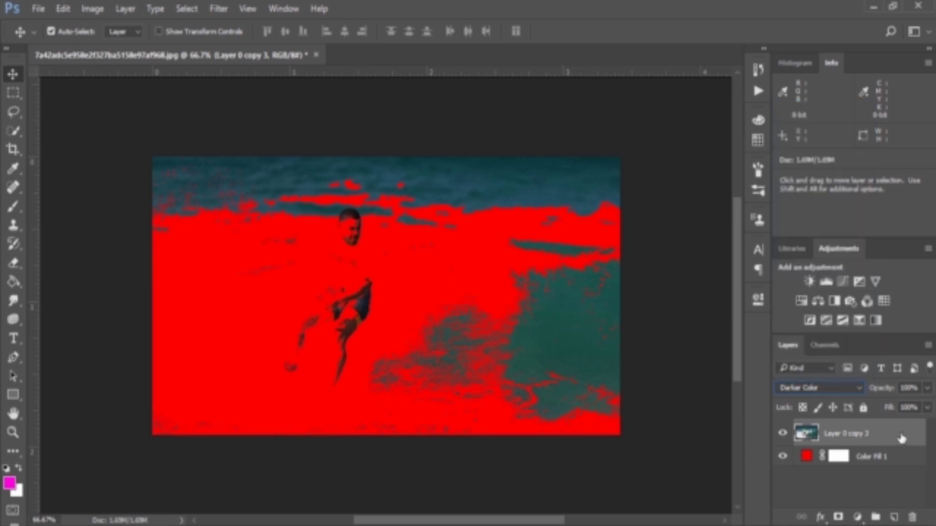
click(836, 387)
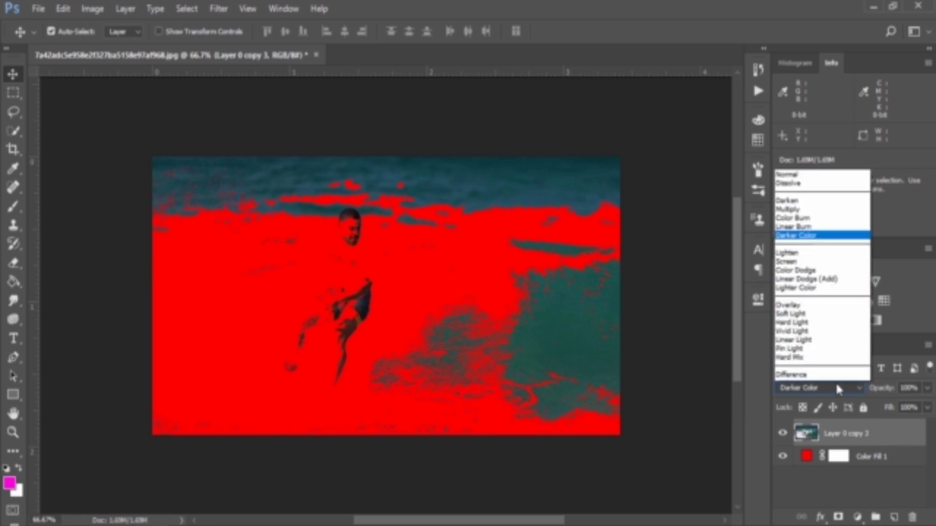